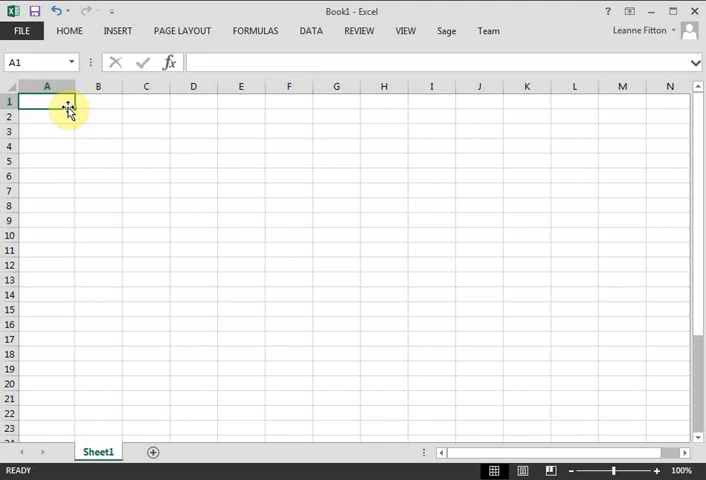
text(1/)
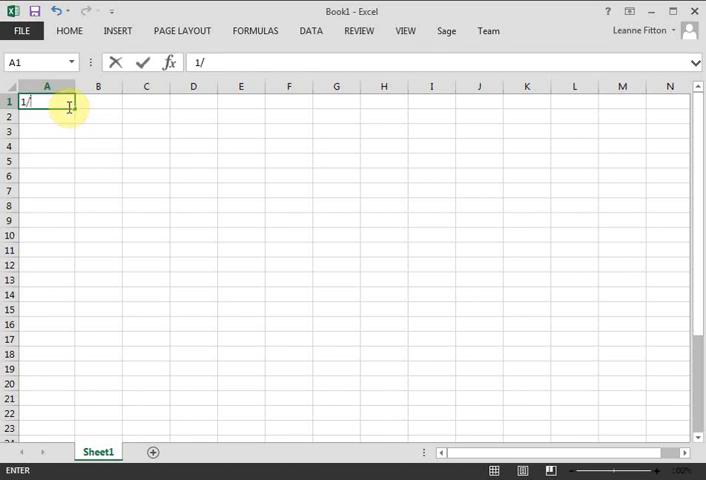
text(11/20)
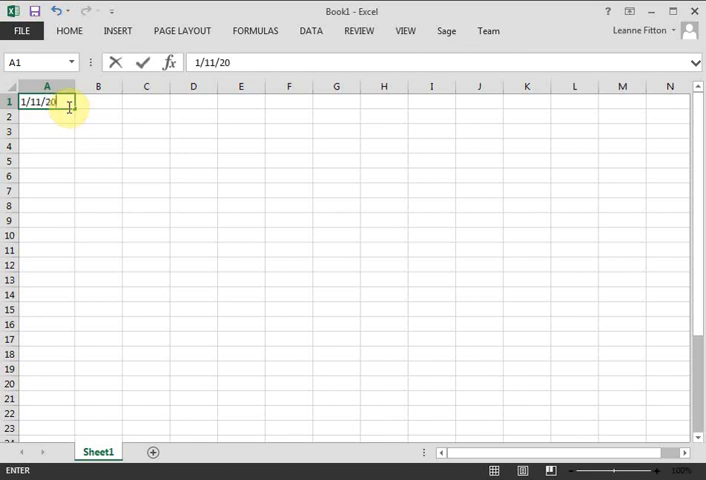
text(18)
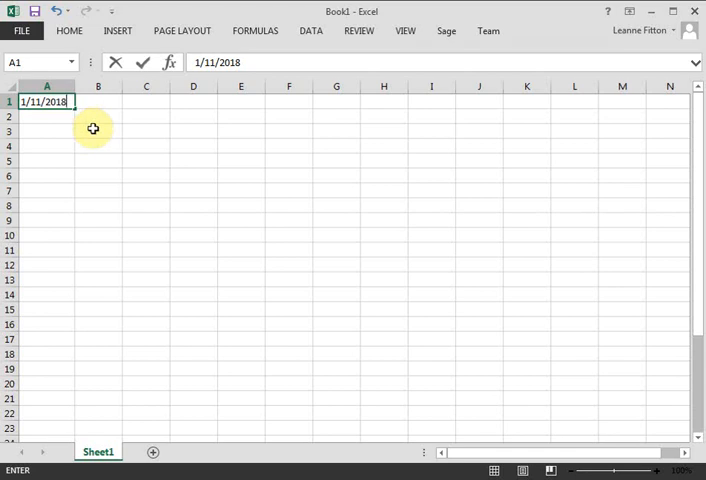
Commit 01/11/2018 in A1 and enter =A1+7 in A2, giving 08/11/2018.
key(Return)
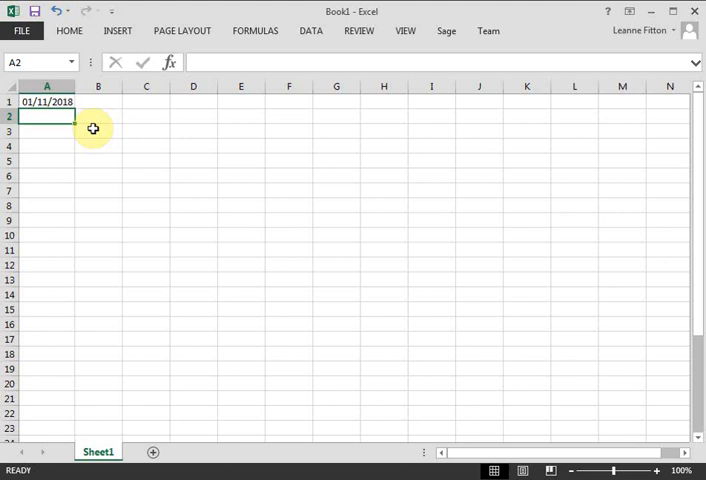
text(=)
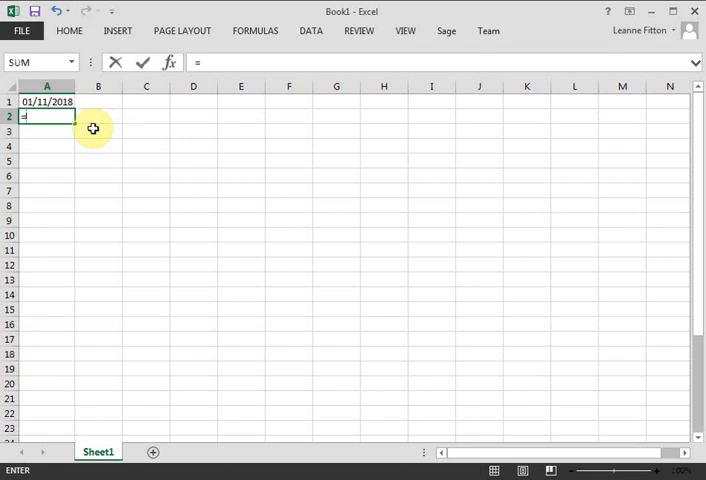
key(Up)
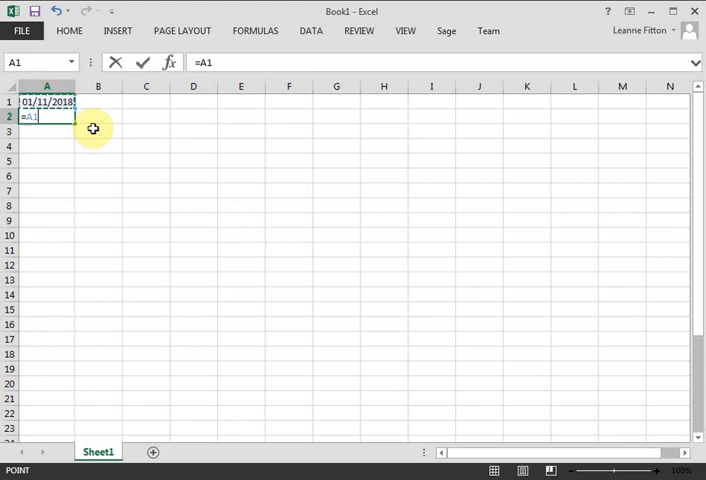
text(+7)
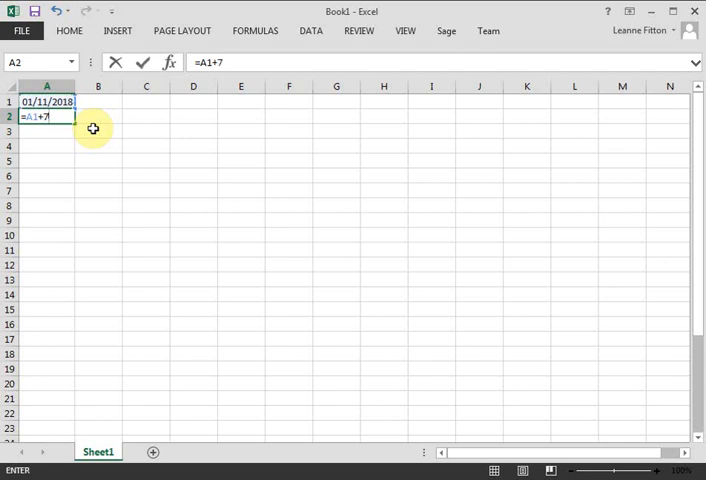
key(Return)
click(55, 117)
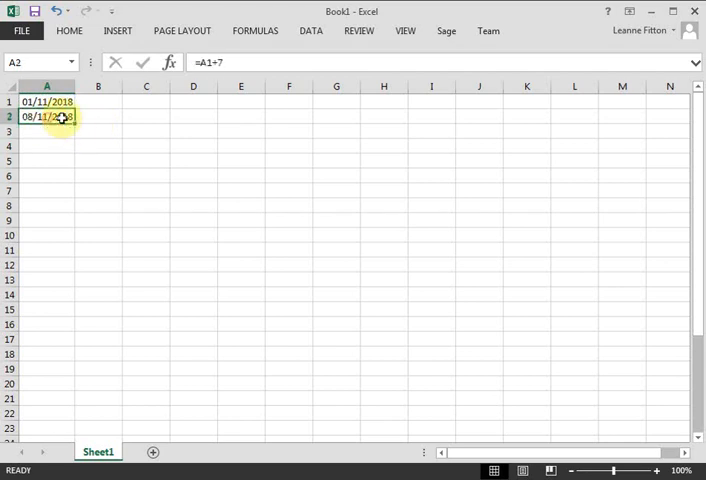
Fill the weekly formula down to A23 (through 04/04/2019) and copy A1:A23.
drag(74, 122, 51, 435)
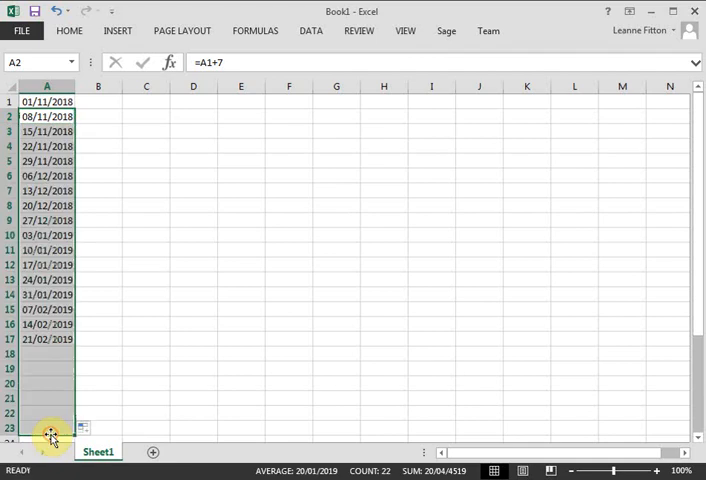
click(37, 101)
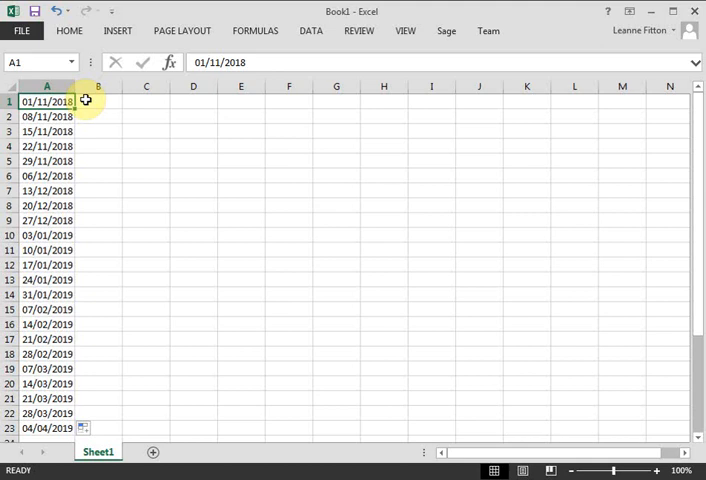
drag(58, 101, 55, 433)
key(ctrl+c)
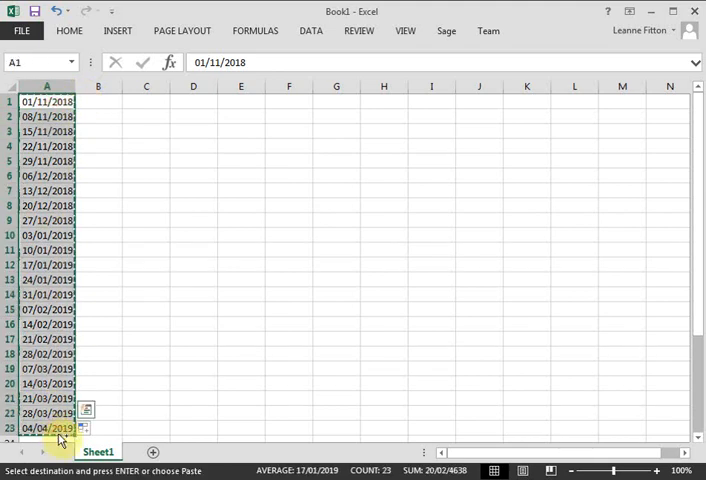
Paste the weekly dates onto the OneNote page and select the whole pasted table.
key(alt+Tab)
key(ctrl+v)
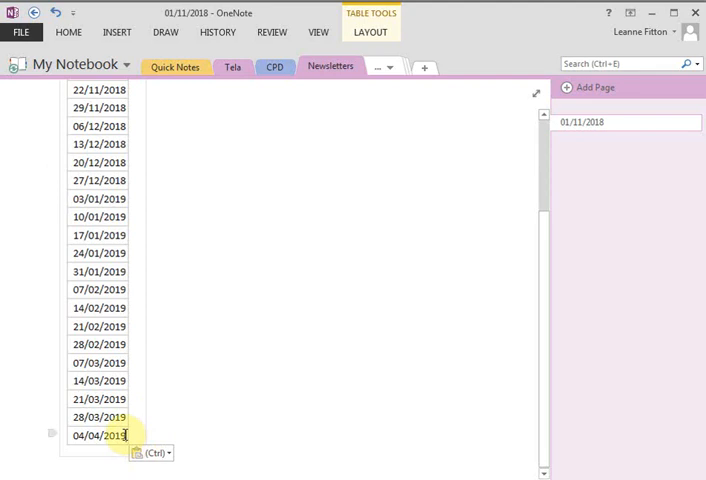
drag(123, 434, 62, 64)
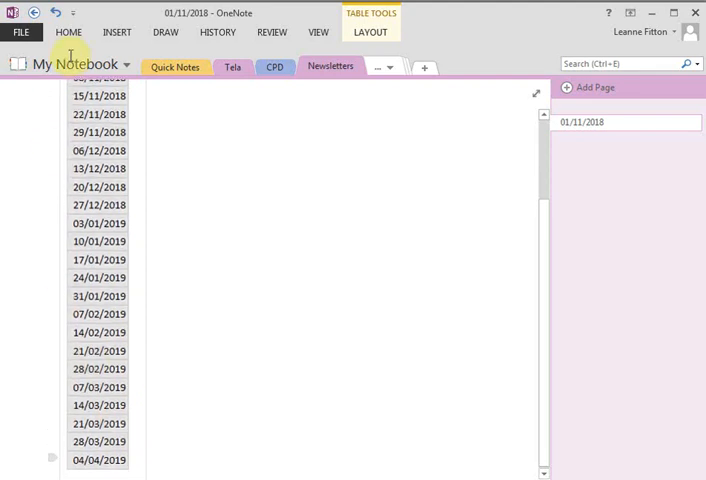
drag(62, 64, 80, 190)
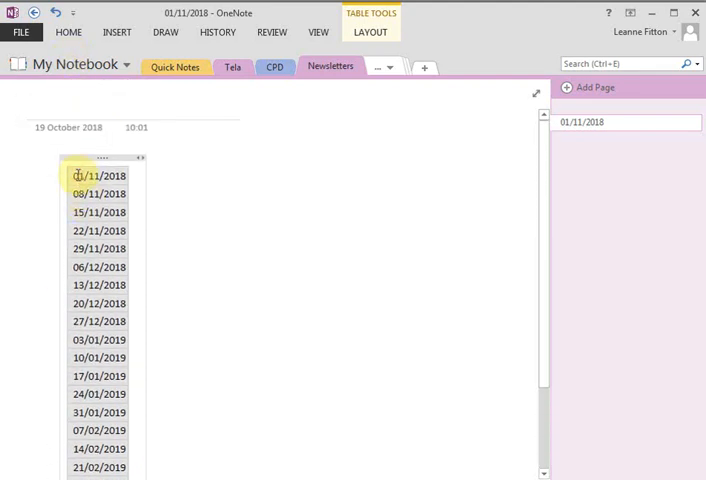
Use Link to Pages on the table to create a Newsletters page per weekly date.
right_click(80, 177)
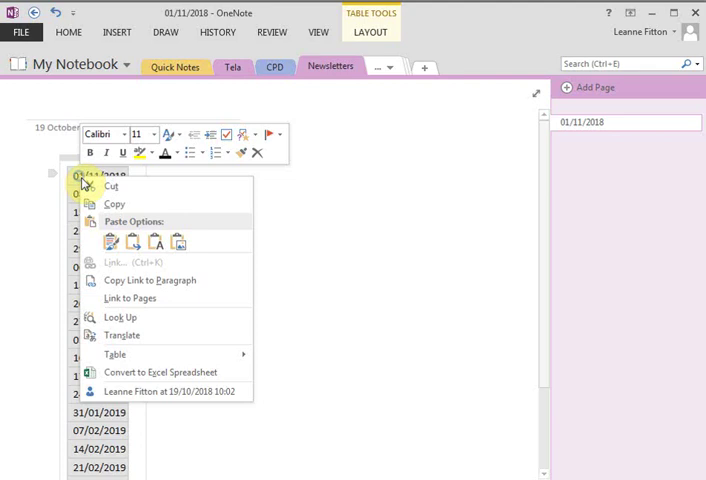
click(208, 299)
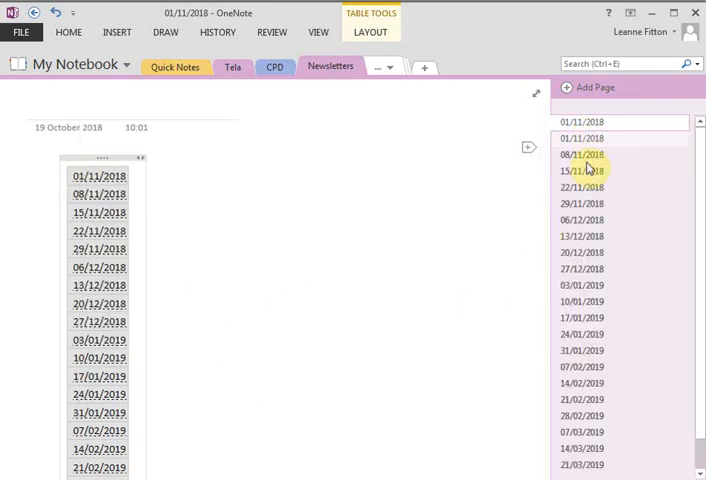
scroll(595, 471, down, 1)
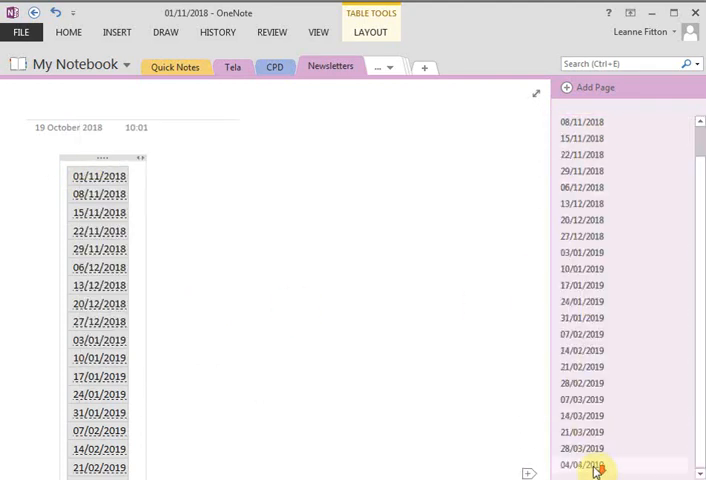
scroll(595, 471, up, 1)
click(342, 280)
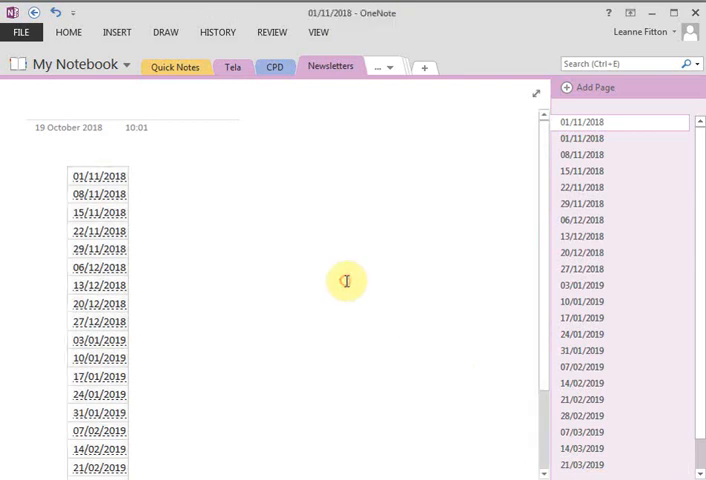